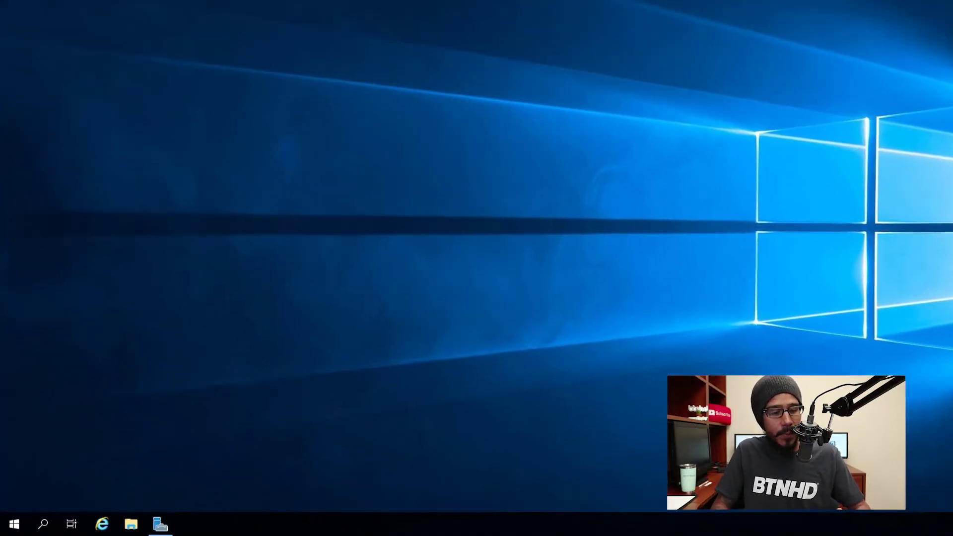
# - Run winver to confirm the Windows Server version is 1809, then dismiss it
pyautogui.press('super+x')
pyautogui.write('r')
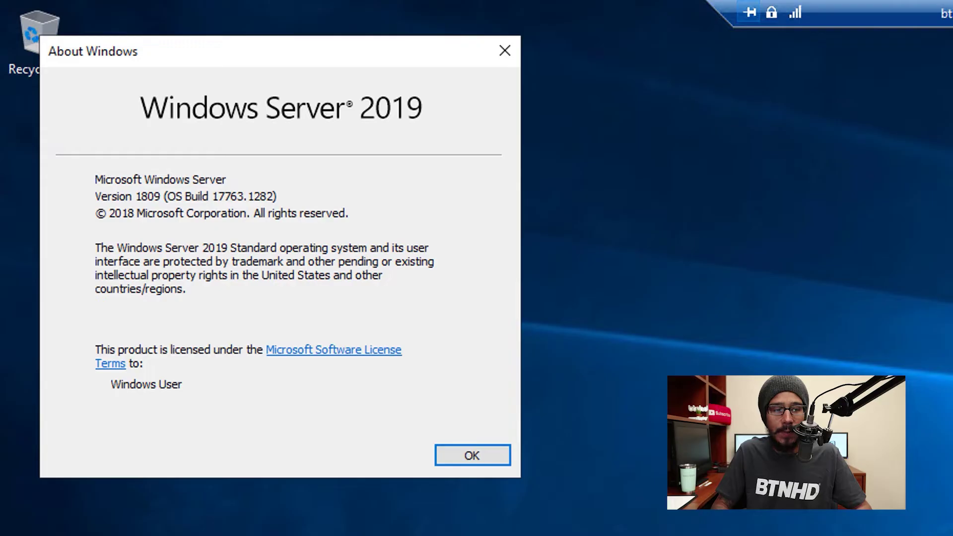
pyautogui.press('Return')
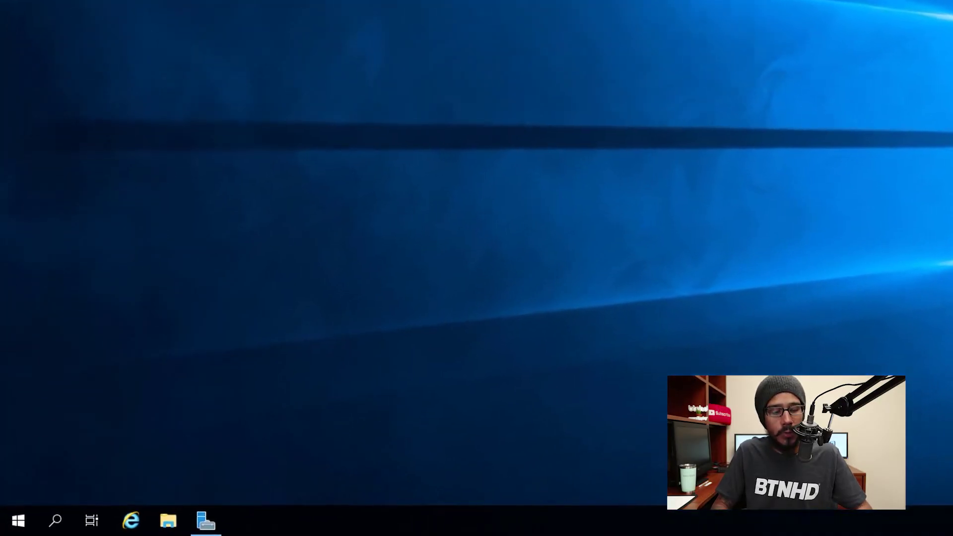
# - Launch Windows PowerShell as administrator from the Start menu
pyautogui.press('super')
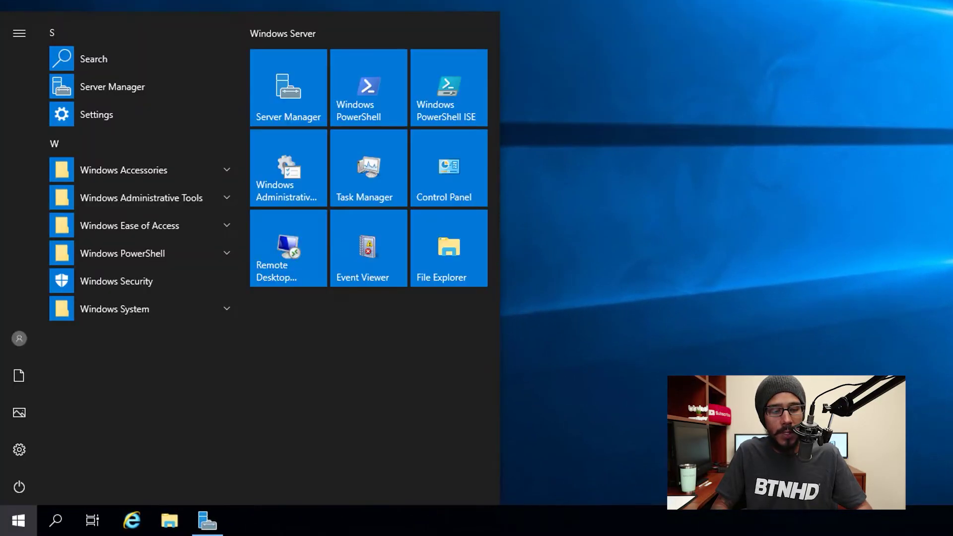
pyautogui.rightClick(377, 110)
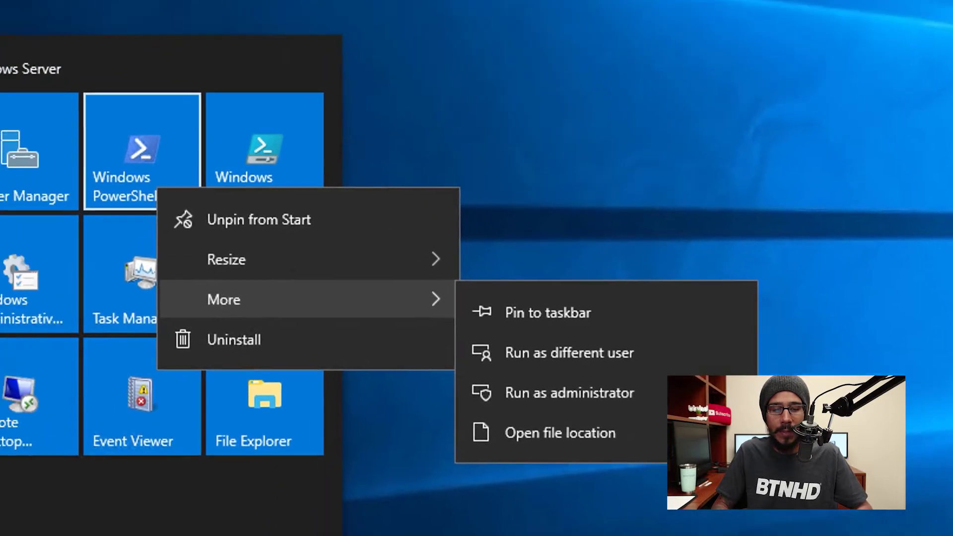
pyautogui.click(497, 303)
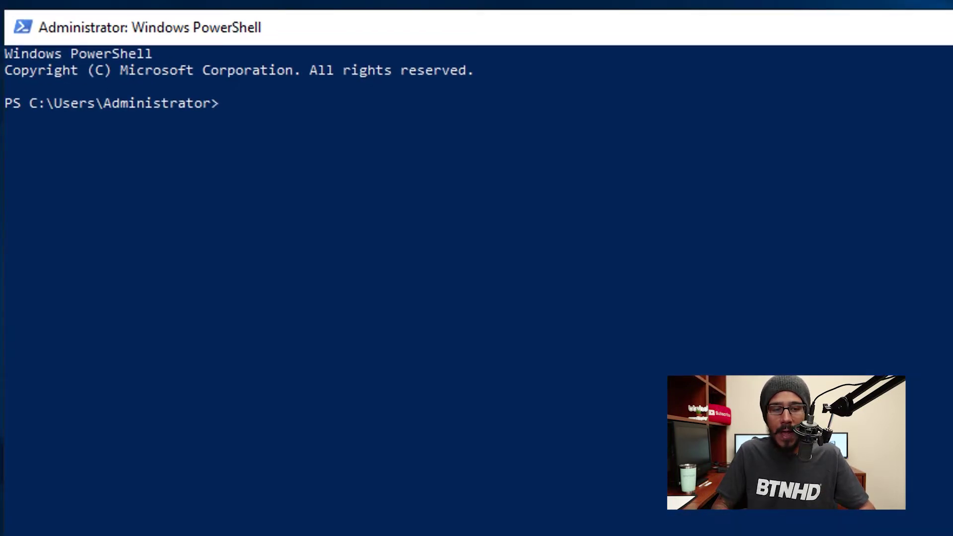
# - Install the adfs-federation Windows feature with its management tools via PowerShell
pyautogui.write('Install-WindowsFeature adfs-federation -IncludeManagementTools')
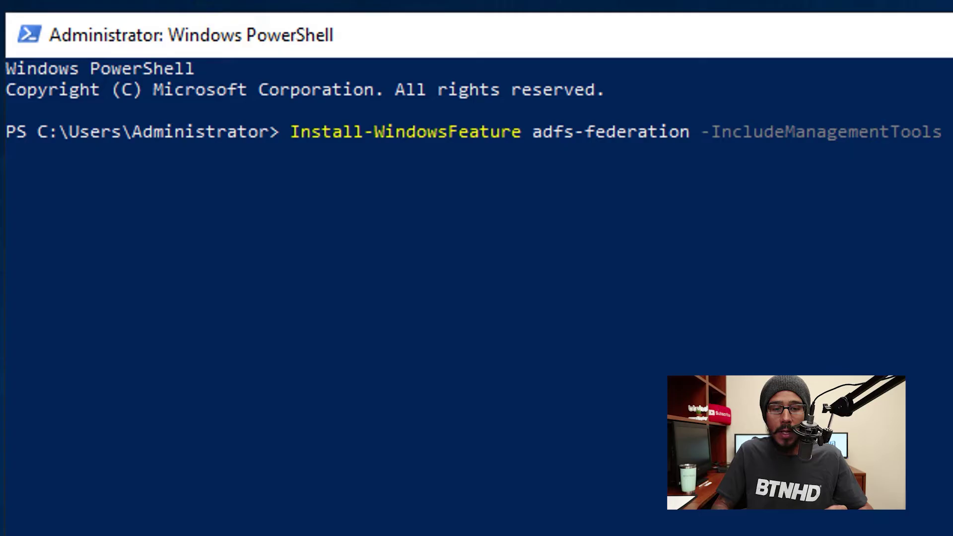
pyautogui.press('Return')
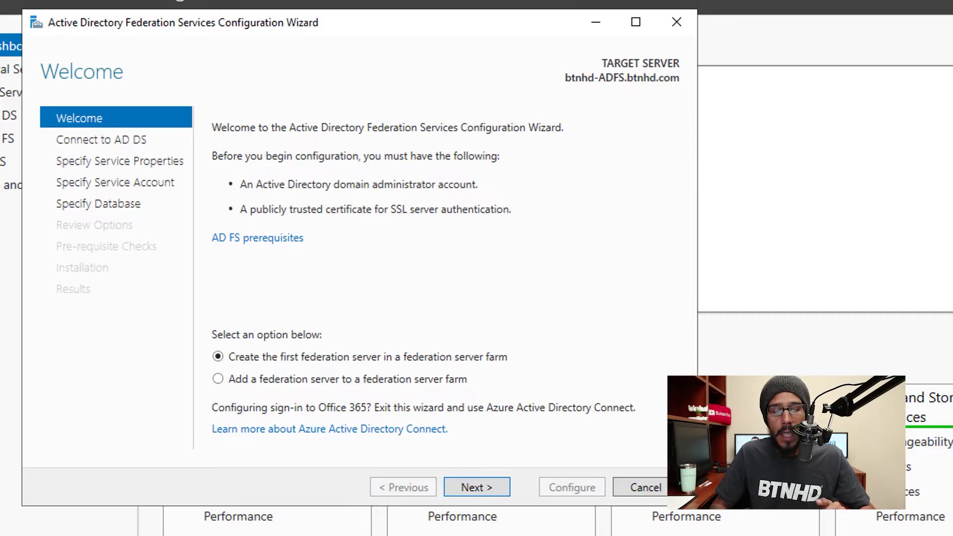
# - Keep 'Create the first federation server' and advance past the AD DS connection page
pyautogui.press('Return')
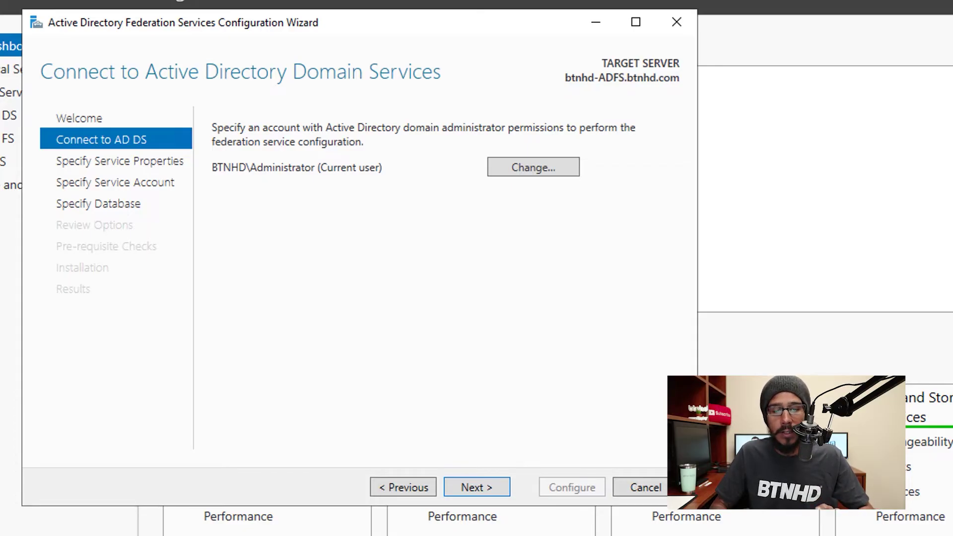
pyautogui.press('Return')
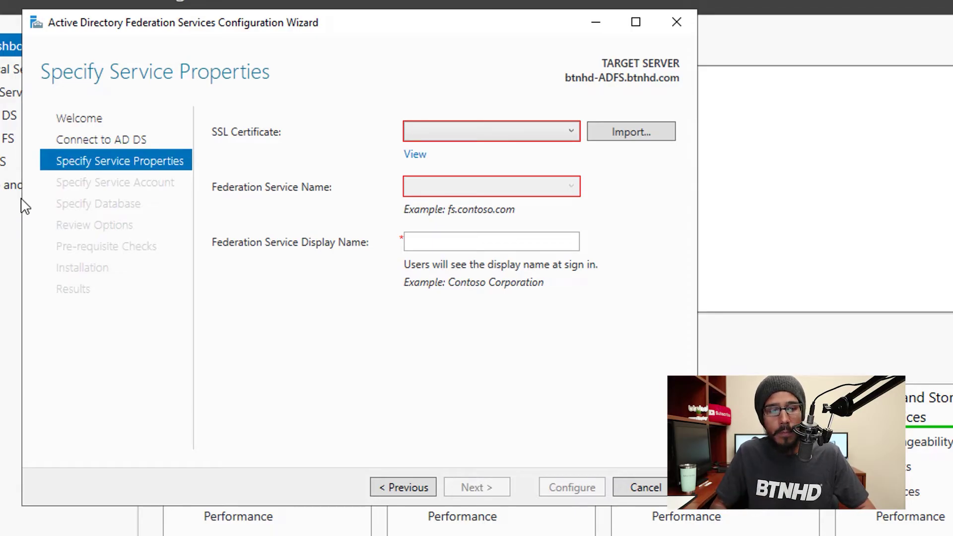
# - Choose the adfs.btnhd.com SSL certificate and set the display name to 'BTNHD LABS'
pyautogui.click(571, 131)
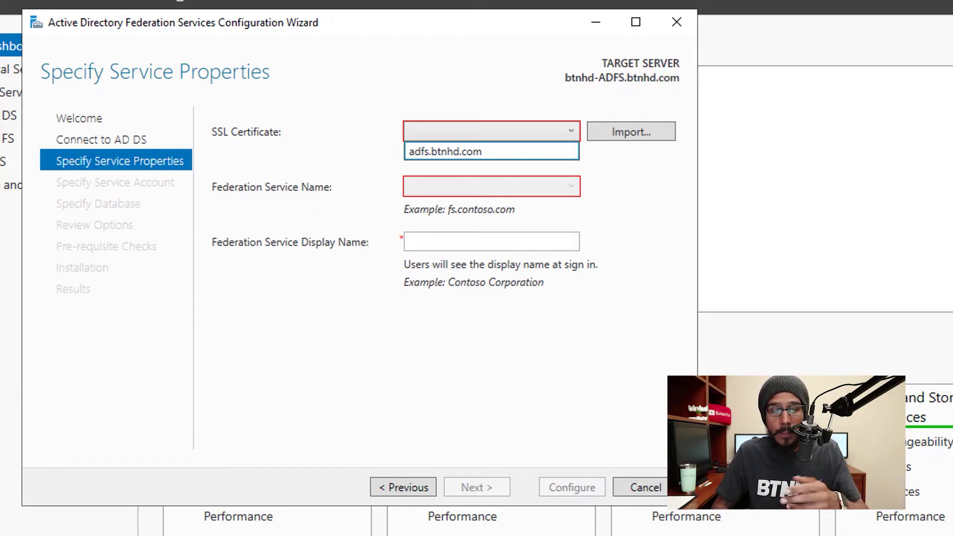
pyautogui.press('Return')
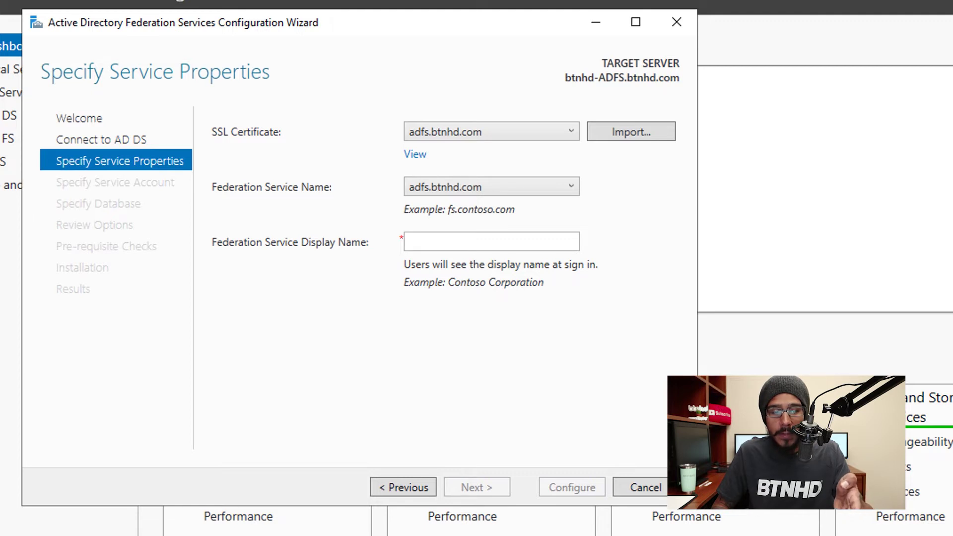
pyautogui.write('BTNHD LABS')
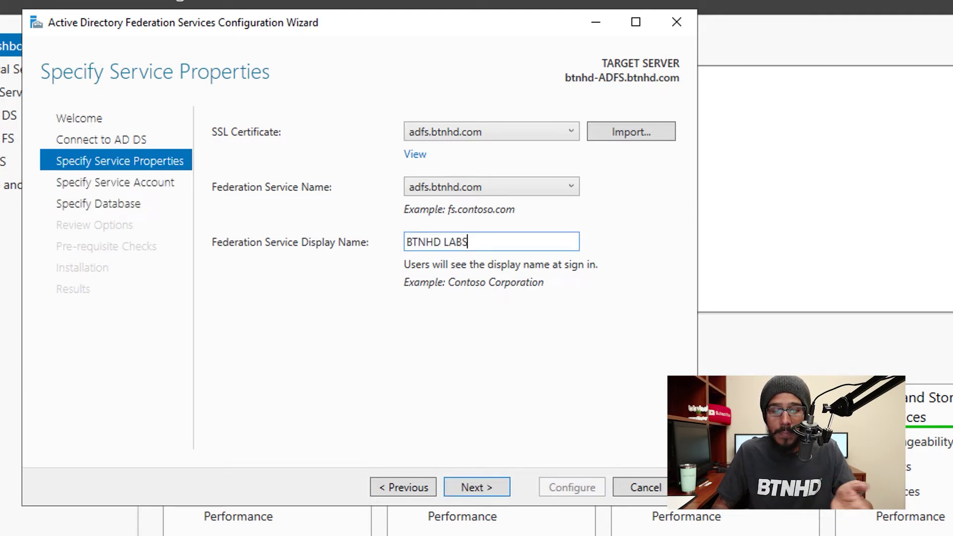
pyautogui.press('Return')
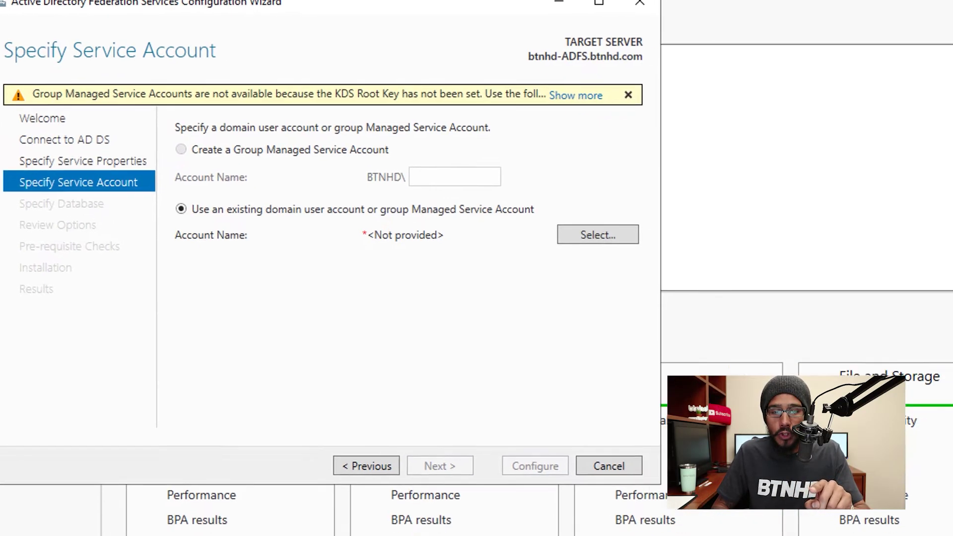
# - Expand the KDS Root Key warning to read its full text
pyautogui.click(613, 116)
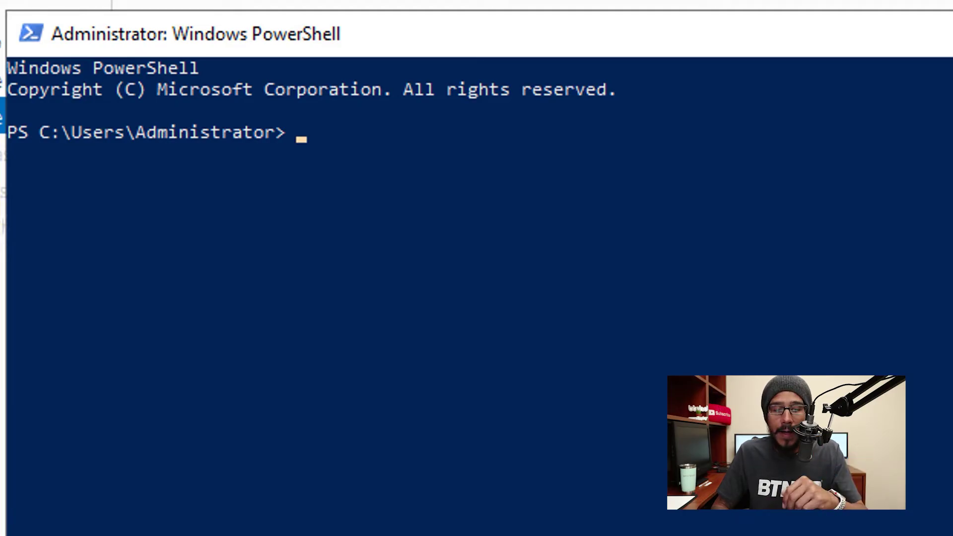
# - Create an immediately effective KDS root key with Add-KdsRootKey -EffectiveImmediately
pyautogui.write('Add-KdsRootKey -EffectiveImmediately')
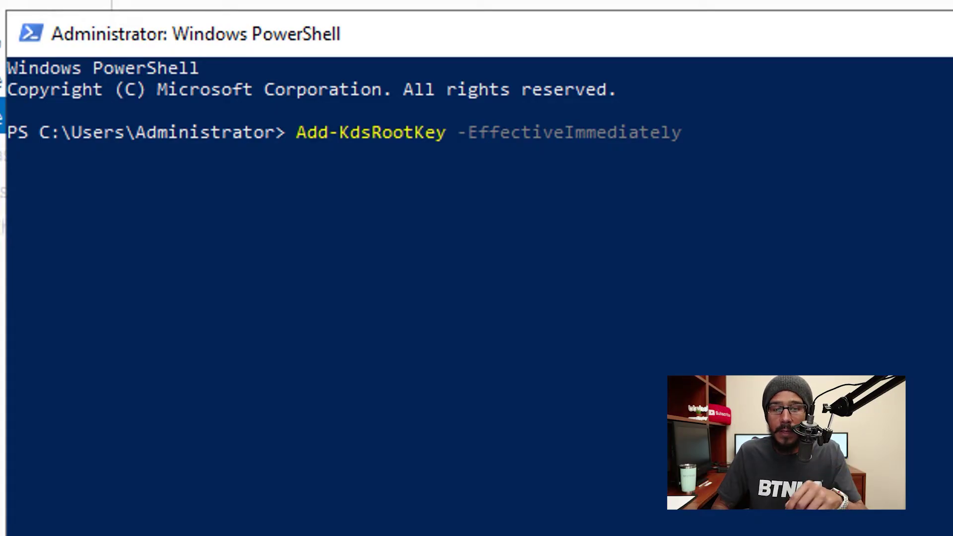
pyautogui.press('Return')
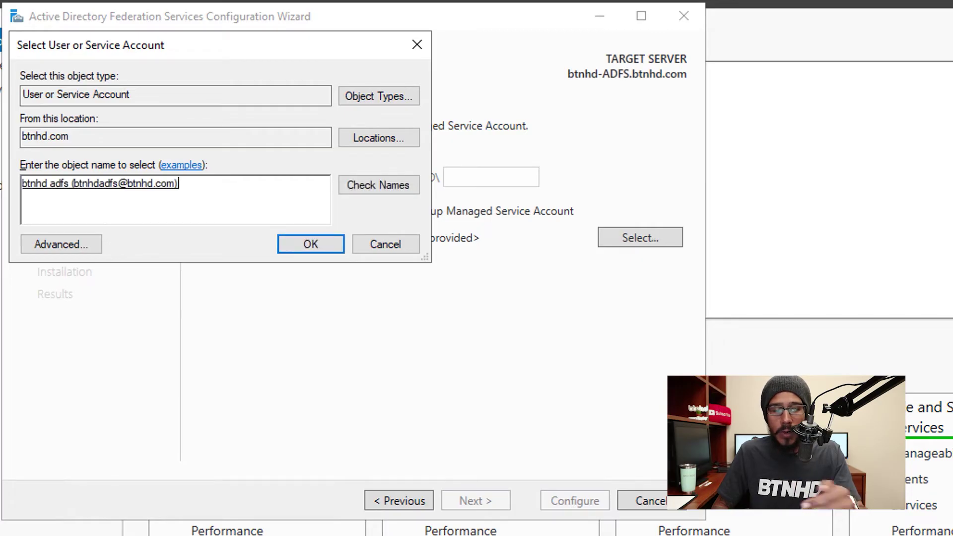
pyautogui.press('Return')
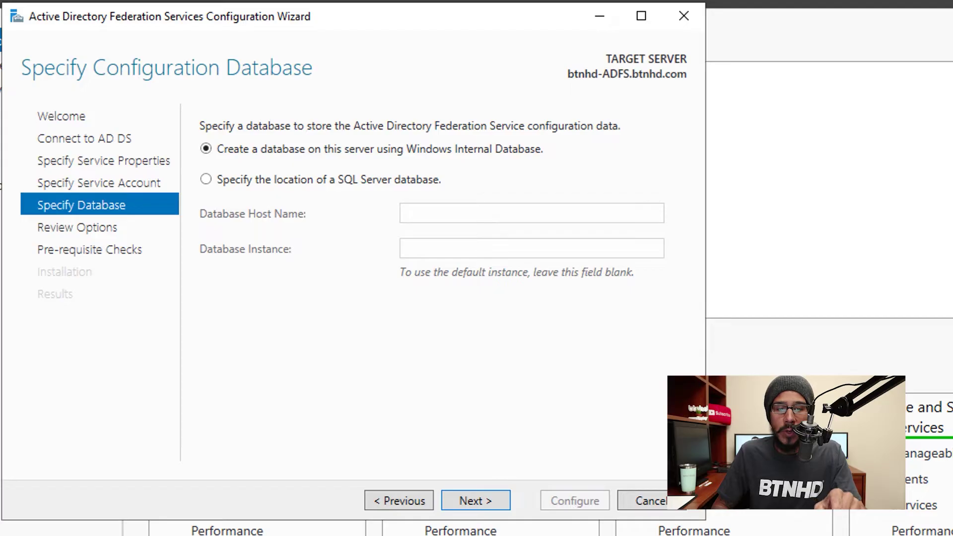
# - Accept the Windows Internal Database, pass the prerequisite checks, and start the AD FS configuration
pyautogui.press('Return')
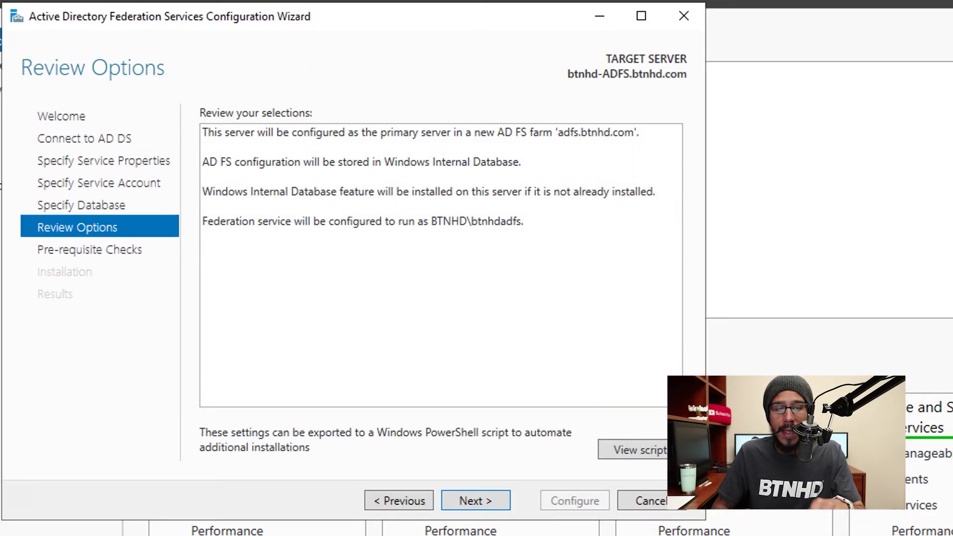
pyautogui.press('Return')
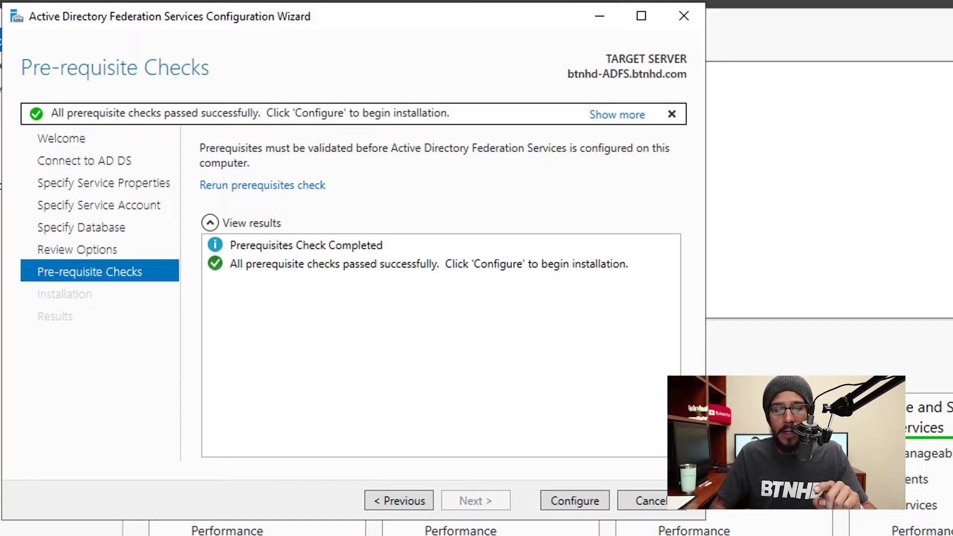
pyautogui.press('Return')
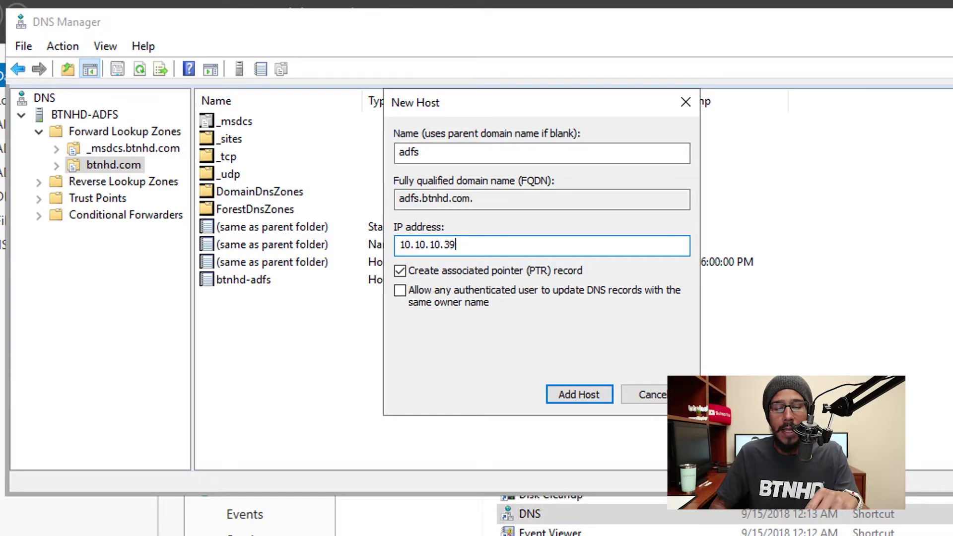
# - Add the adfs host record at 10.10.10.39 to the btnhd.com zone
pyautogui.press('Return')
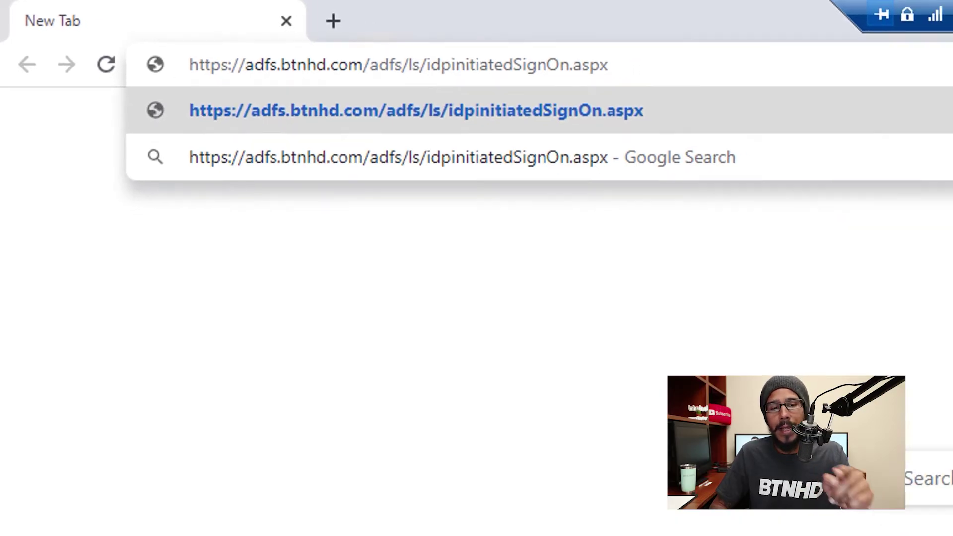
pyautogui.press('Return')
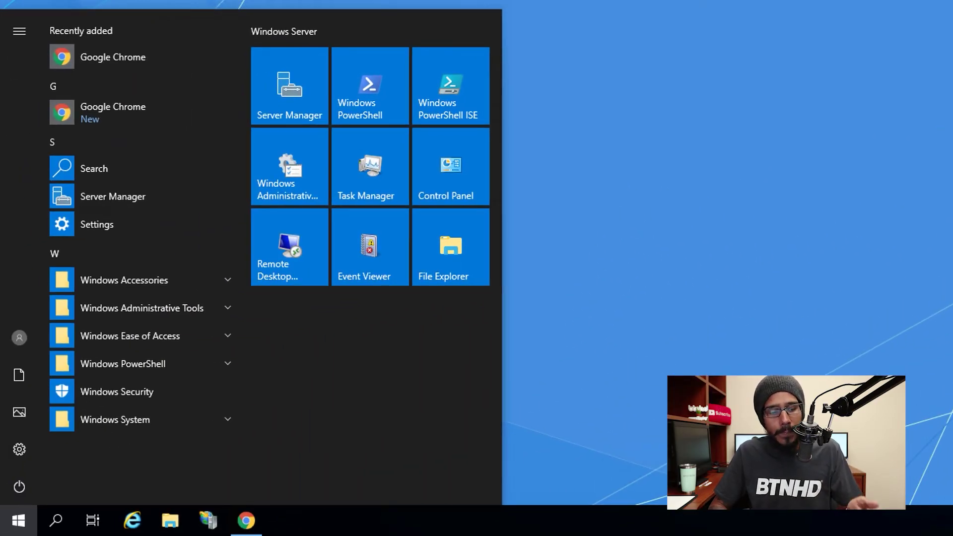
# - Open the Windows Administrative Tools folder from the Start menu
pyautogui.click(289, 167)
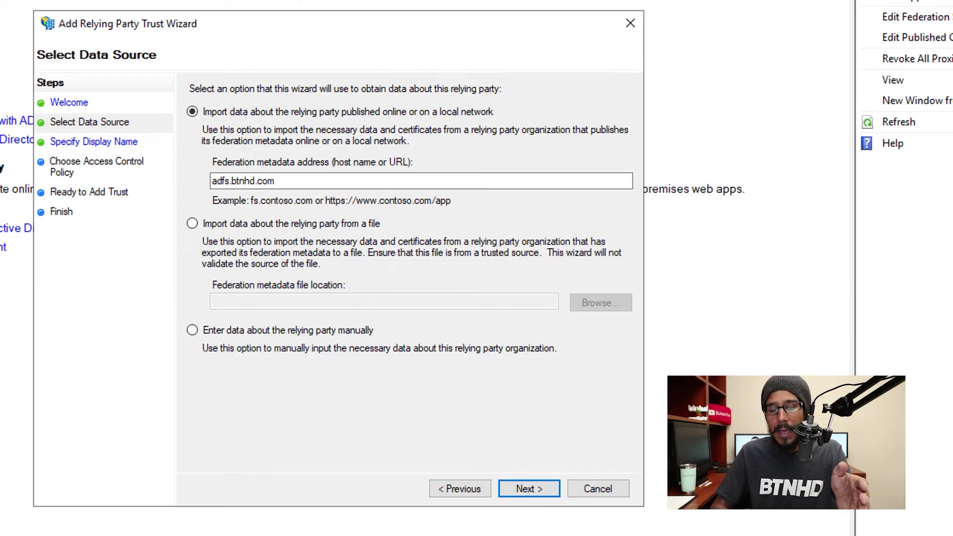
# - Accept the adfs.btnhd.com metadata and default display name, and add the trust
pyautogui.press('Return')
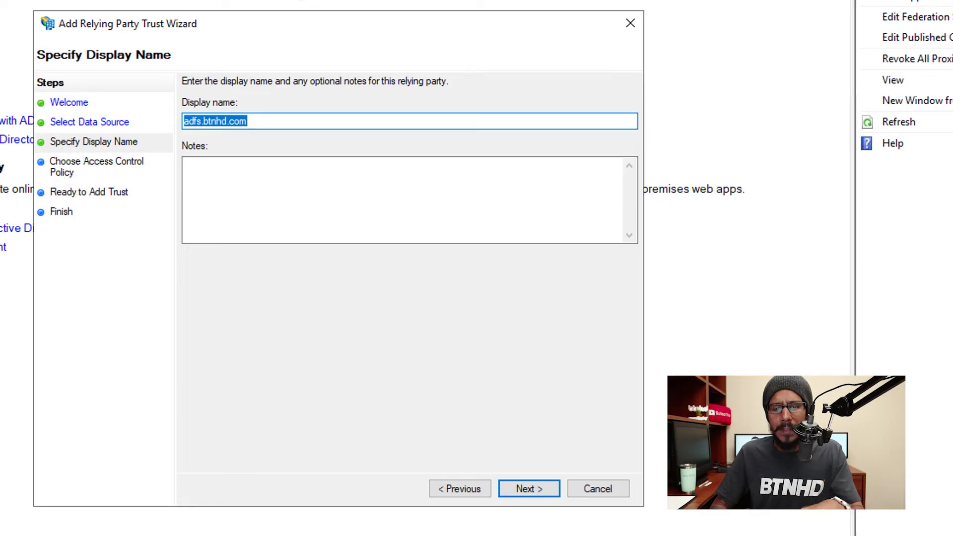
pyautogui.press('Return')
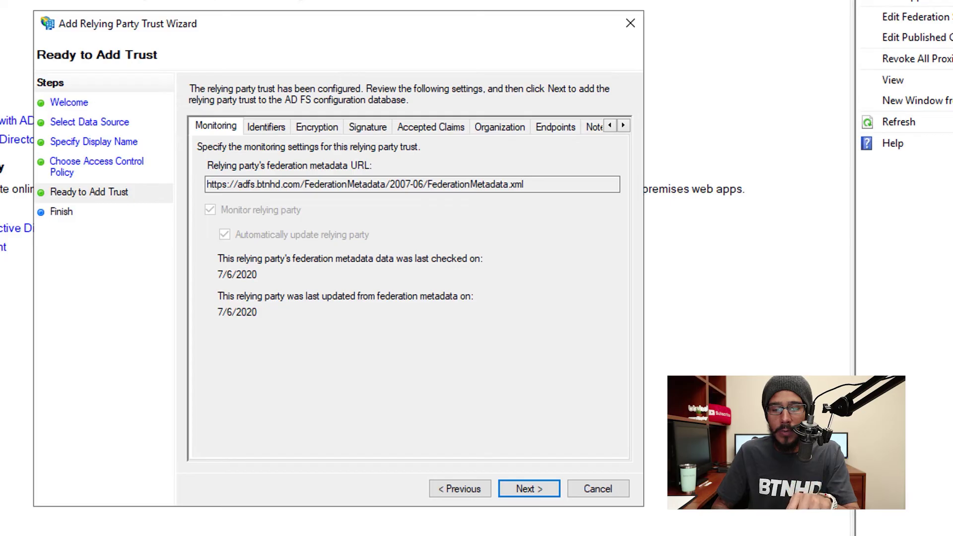
pyautogui.press('Return')
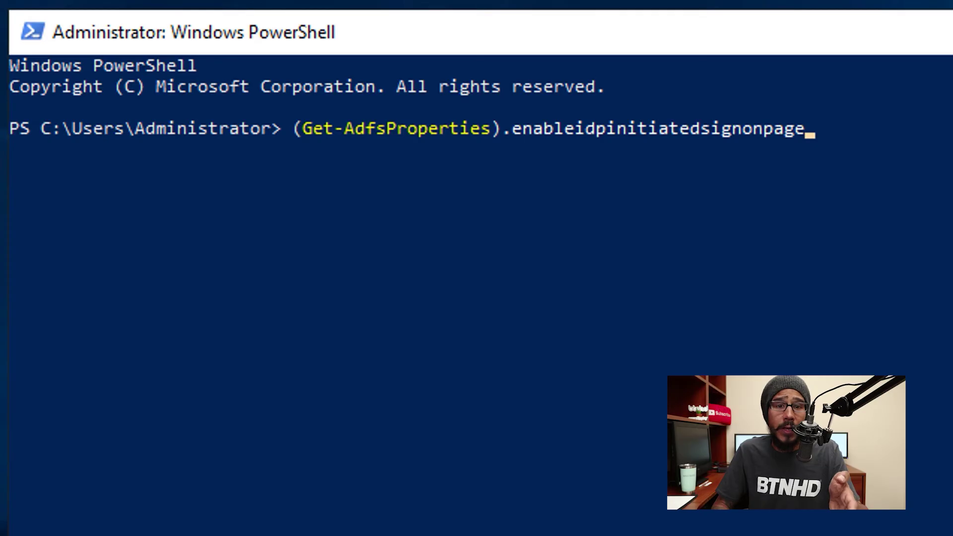
# - Confirm IdP-initiated sign-on is False, set EnableIdPInitiatedSignonPage to $true, and recheck it reports True
pyautogui.press('Return')
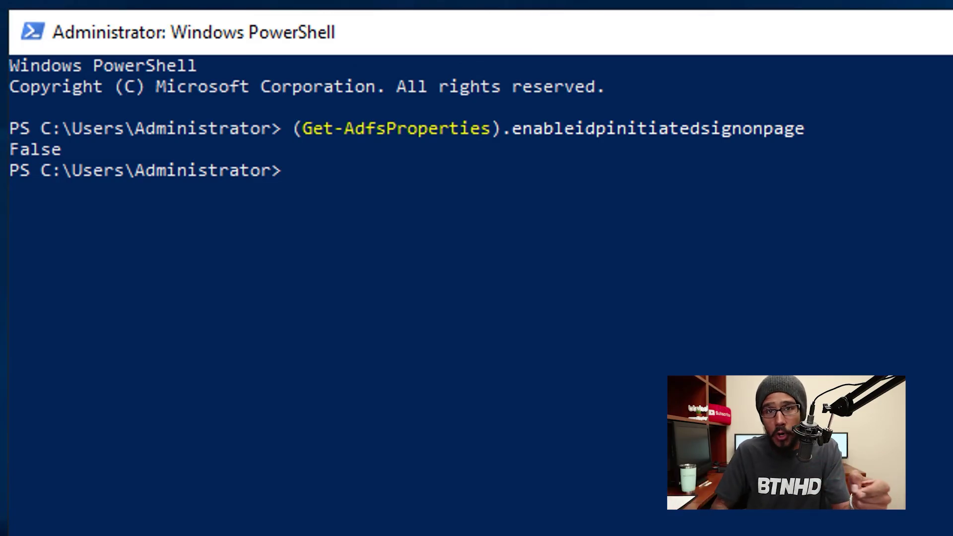
pyautogui.write('Set-AdfsProperties -EnableIdPInitiatedSignonPage $true')
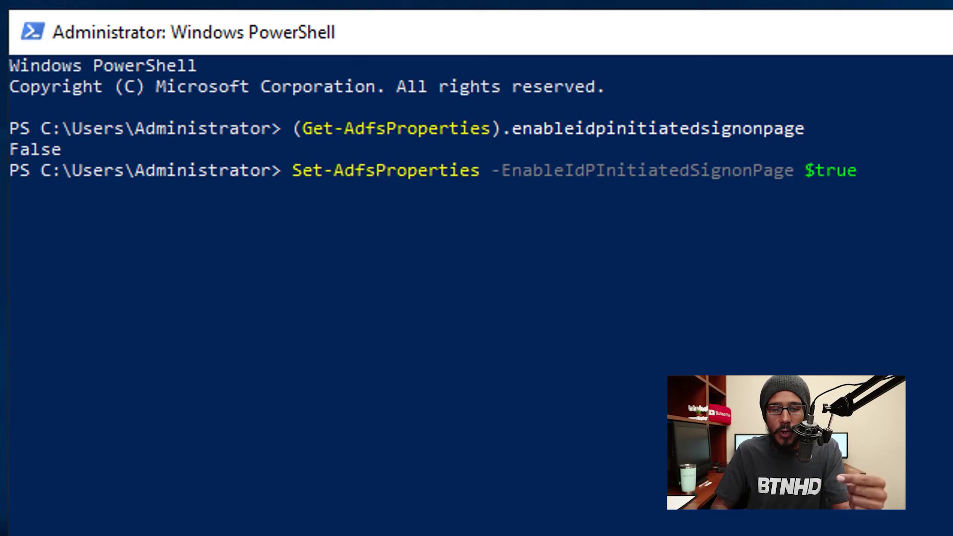
pyautogui.press('Return')
pyautogui.press('Return')
pyautogui.press('Return')
pyautogui.press('Up')
pyautogui.press('Up')
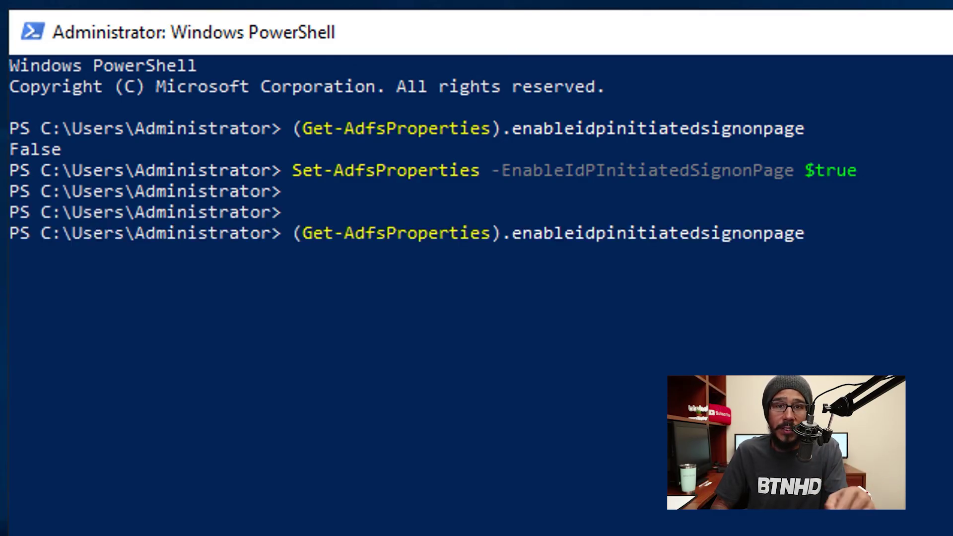
pyautogui.press('Return')
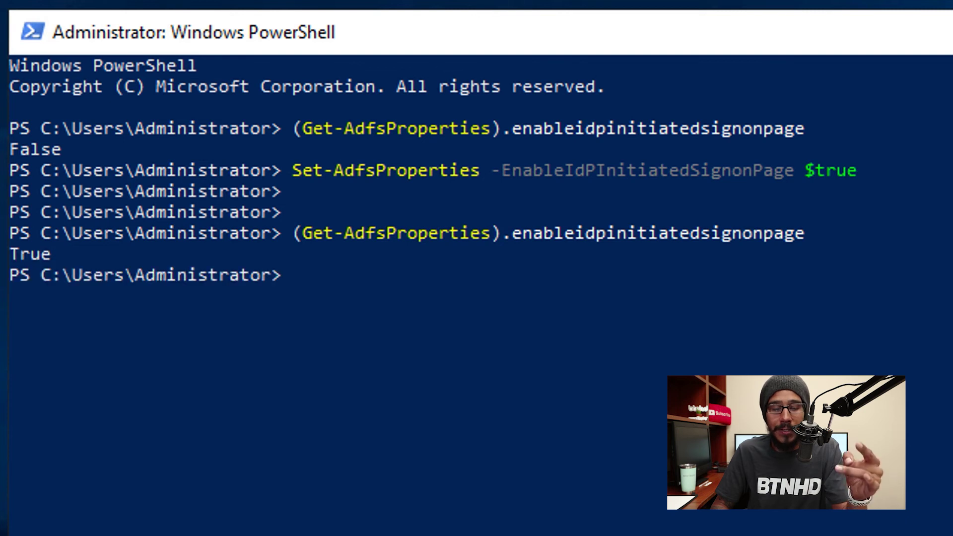